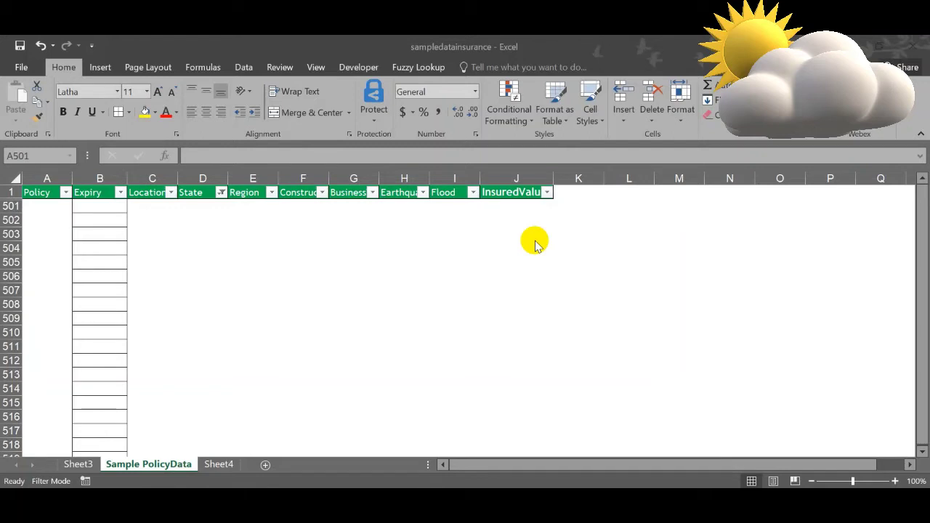
- Remove the State column filter from the Sample PolicyData table so every policy row is visible
click(196, 192)
click(220, 192)
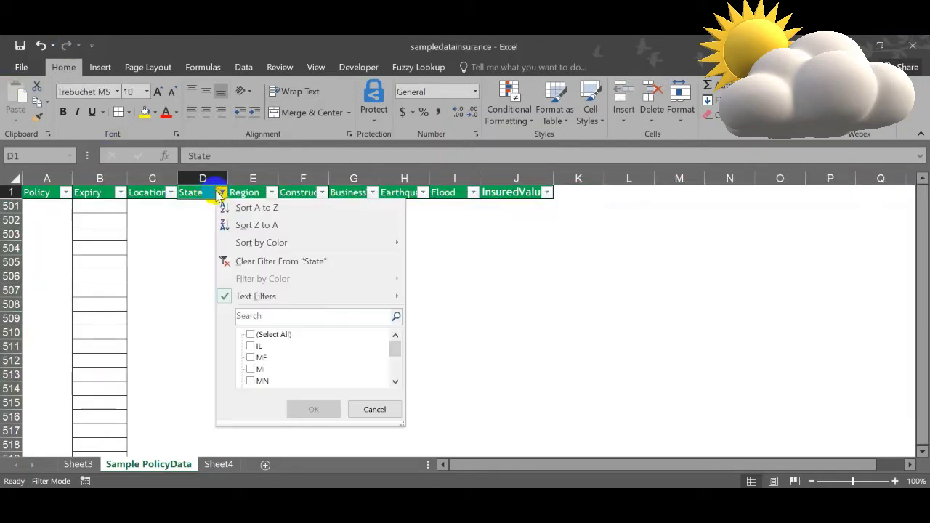
click(258, 260)
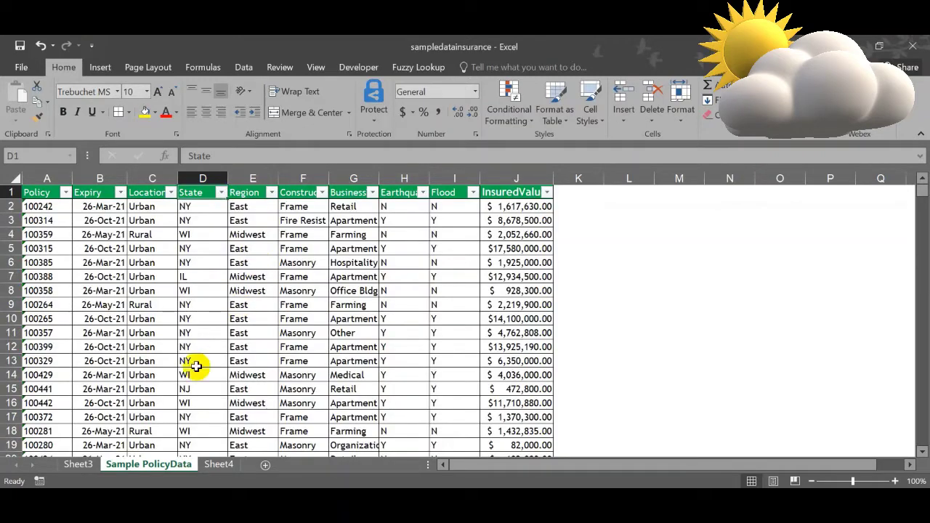
- Review Sheet4's AZ farming rows and locate row 500, the last Sample PolicyData data row
click(106, 207)
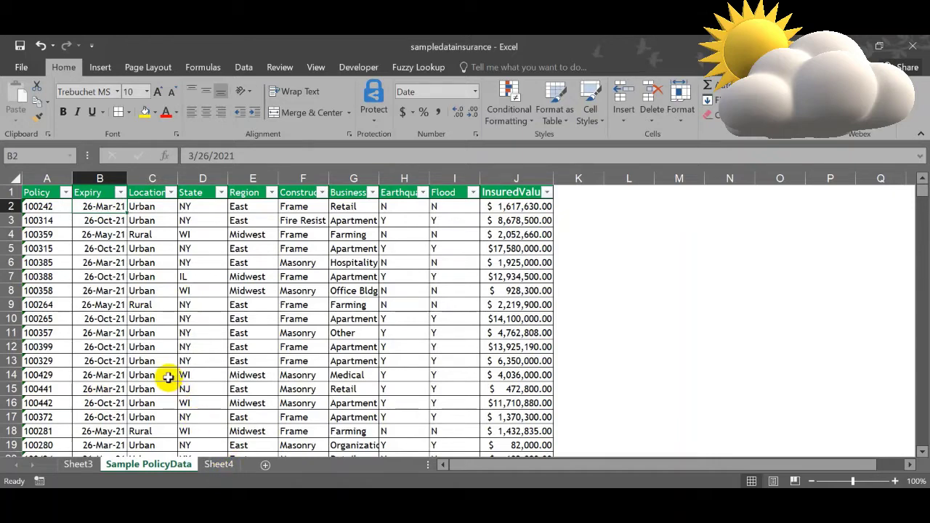
click(218, 464)
click(37, 220)
click(38, 206)
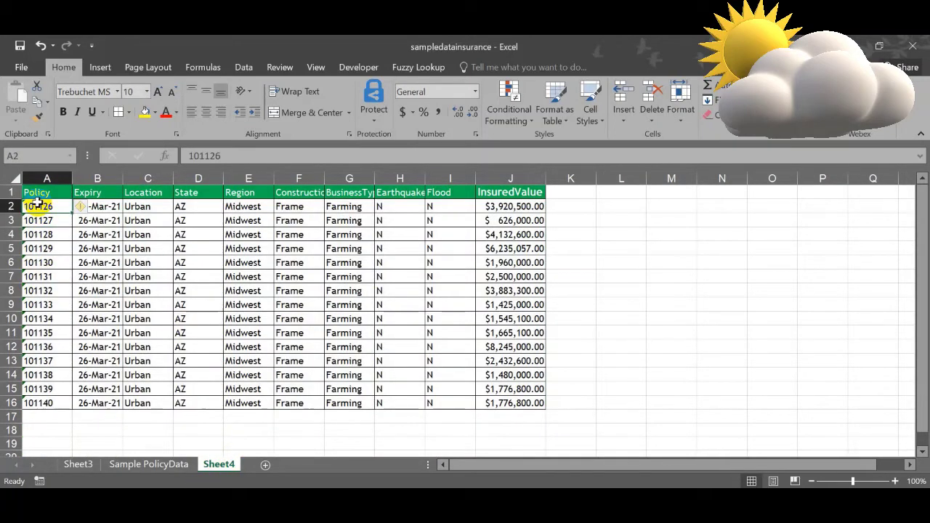
click(150, 464)
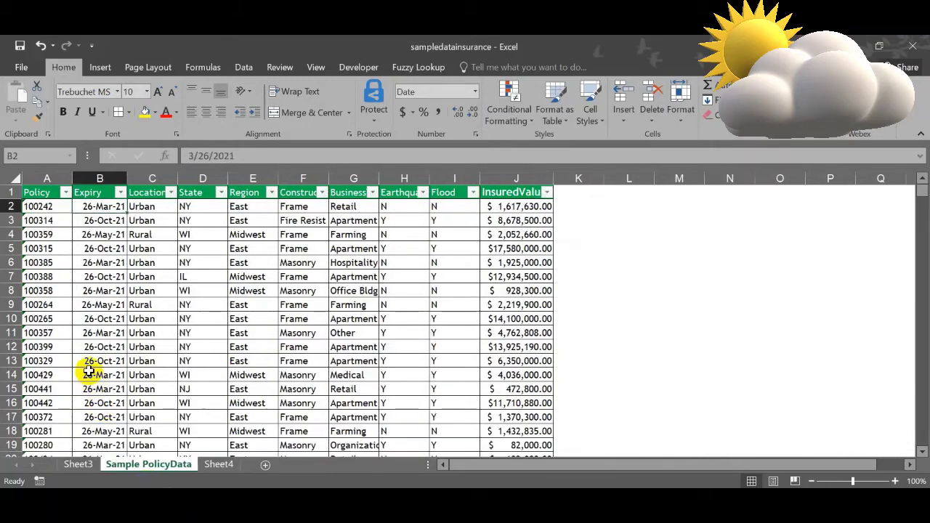
scroll(80, 363, down, 9)
click(60, 347)
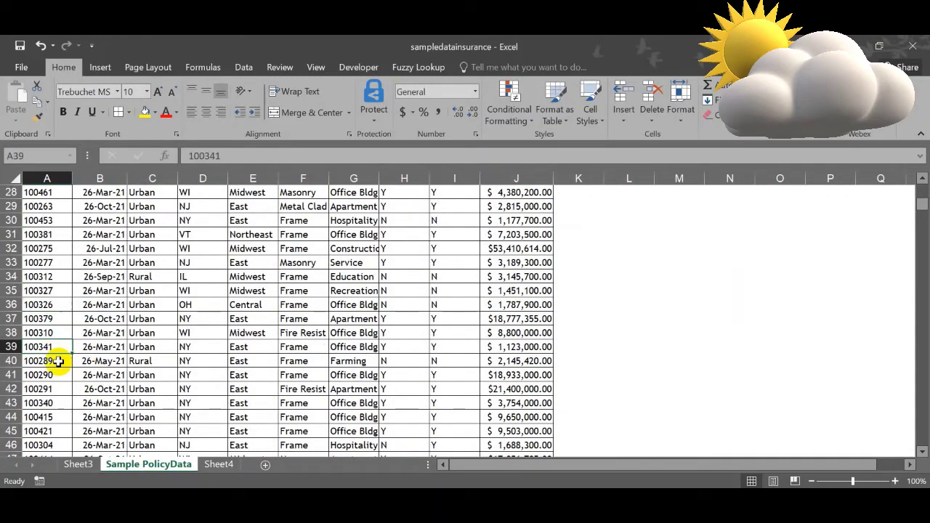
key(ctrl+Down)
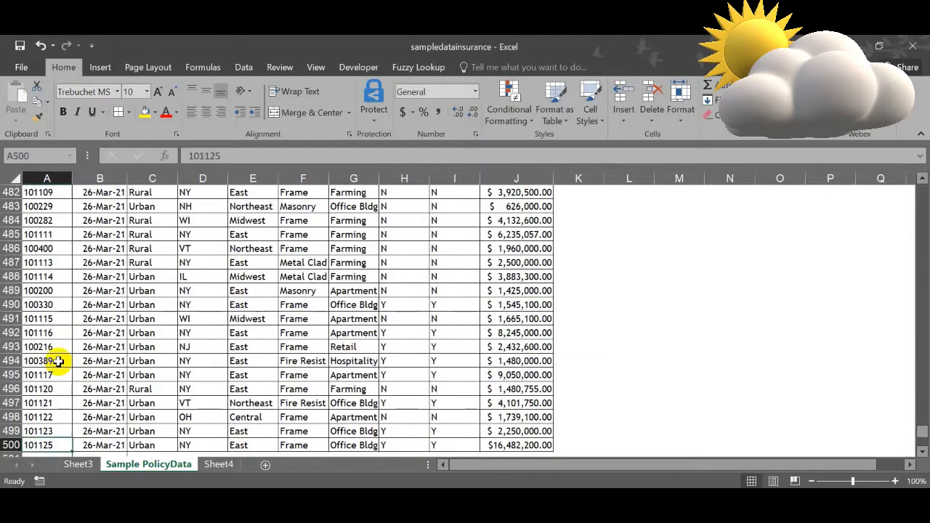
click(77, 464)
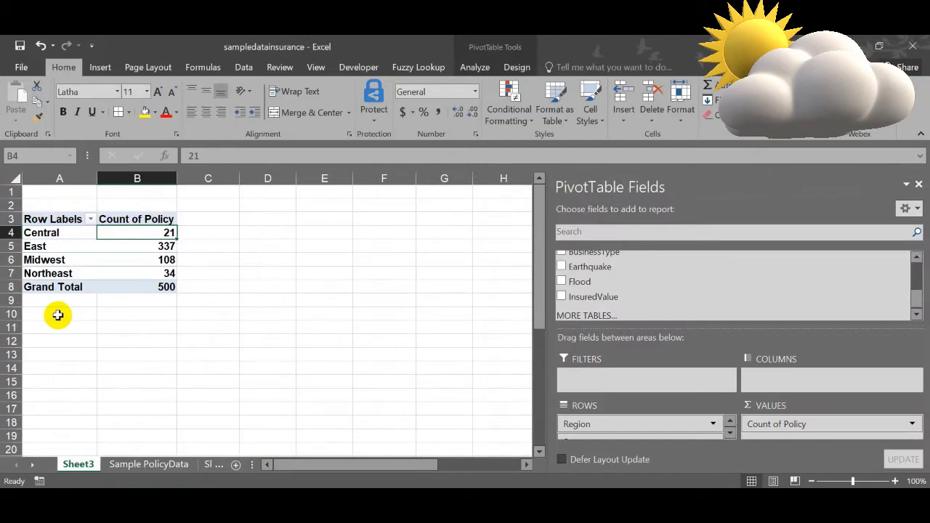
click(138, 464)
click(217, 464)
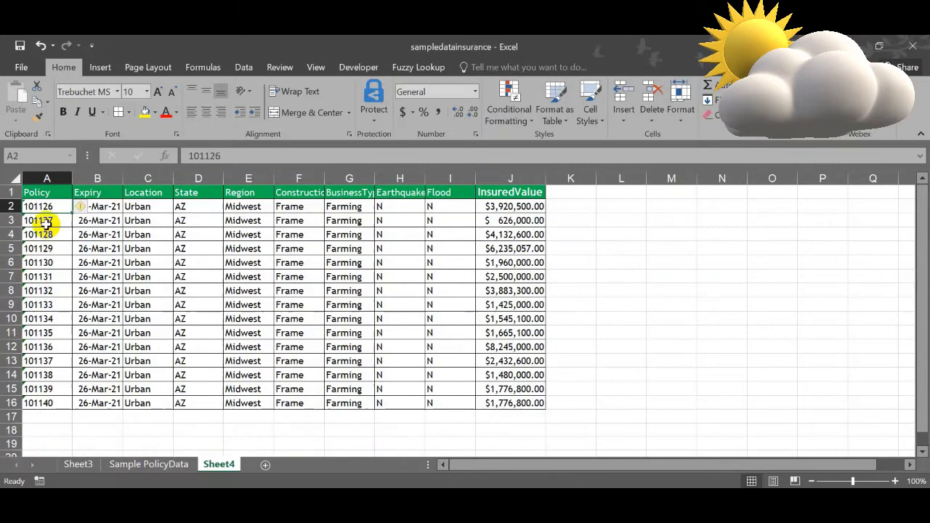
- Copy Sheet4 rows A2:J16 and paste them into Sample PolicyData starting at A501
drag(44, 206, 513, 409)
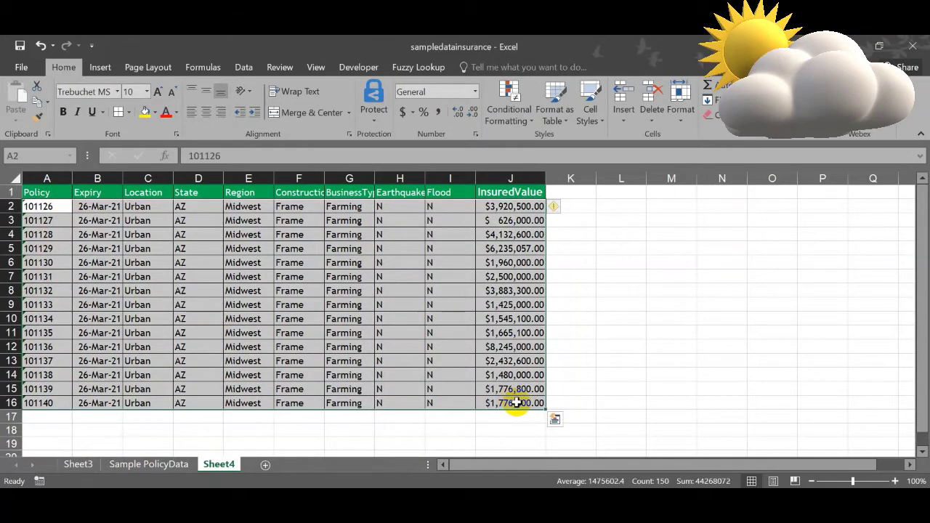
key(ctrl+c)
click(154, 465)
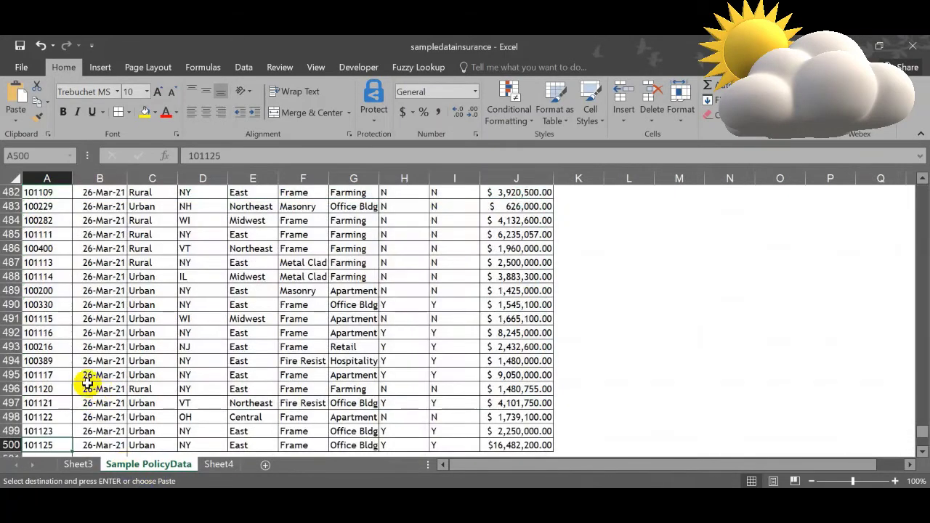
click(31, 375)
key(ctrl+Down)
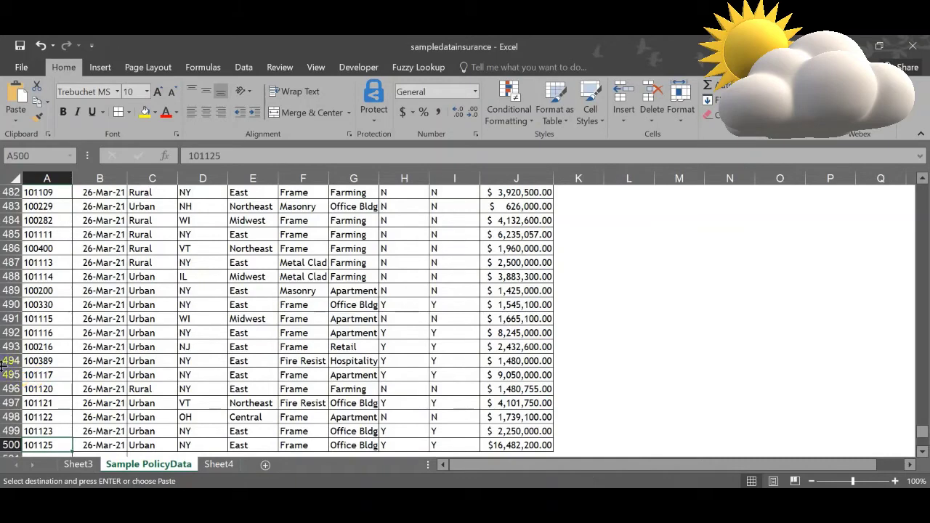
scroll(40, 378, down, 2)
click(49, 375)
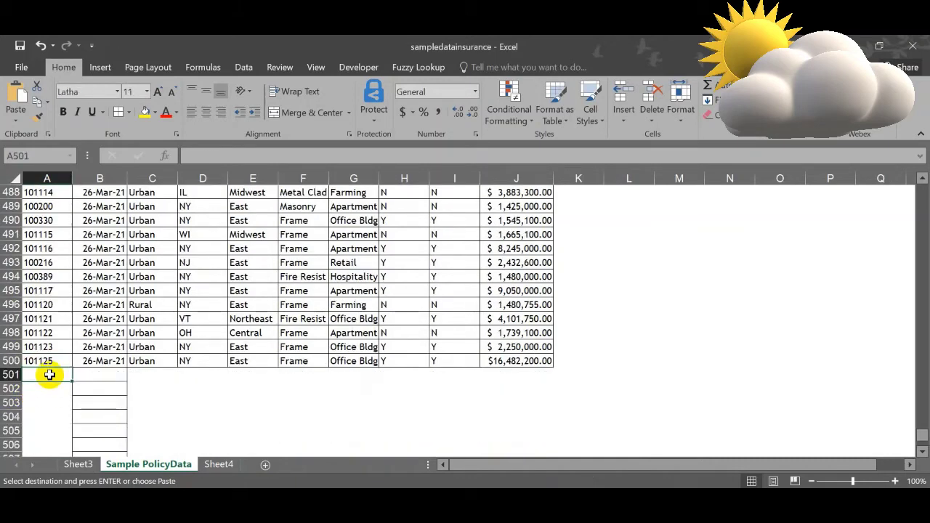
key(ctrl+b)
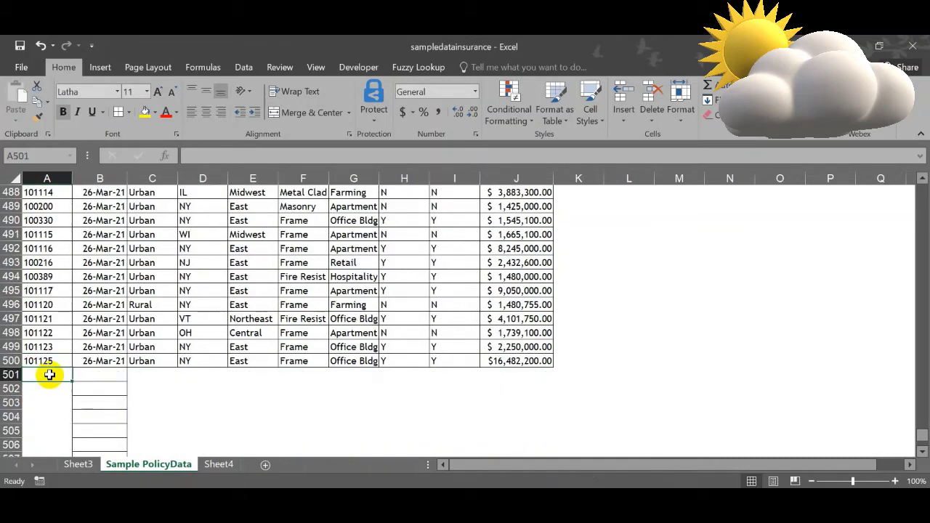
click(218, 464)
key(ctrl+c)
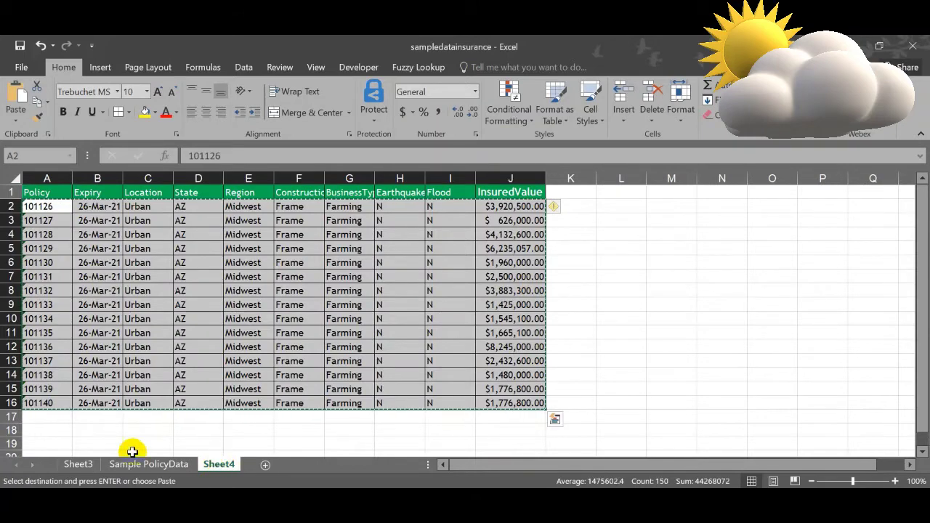
click(174, 464)
key(ctrl+v)
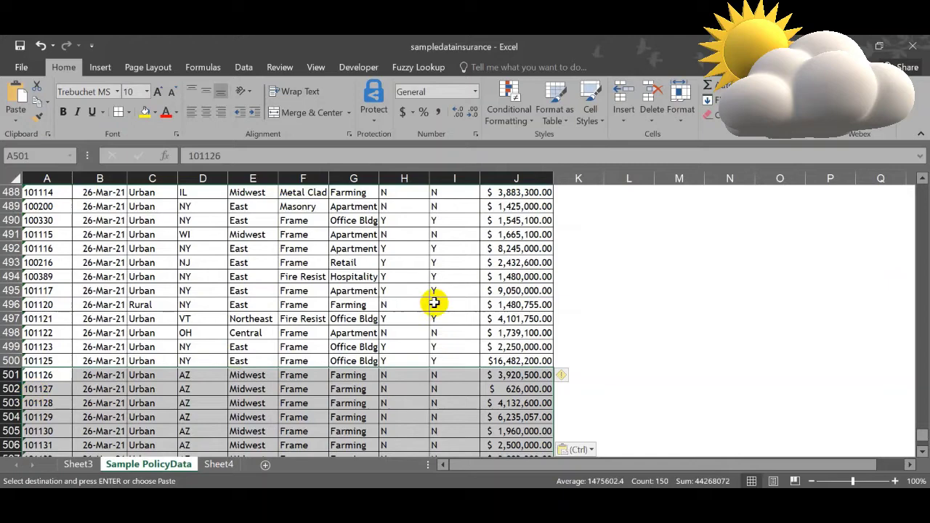
- On Sheet3, replace Region with State in the pivot rows and remove Count of Policy from Values
click(77, 463)
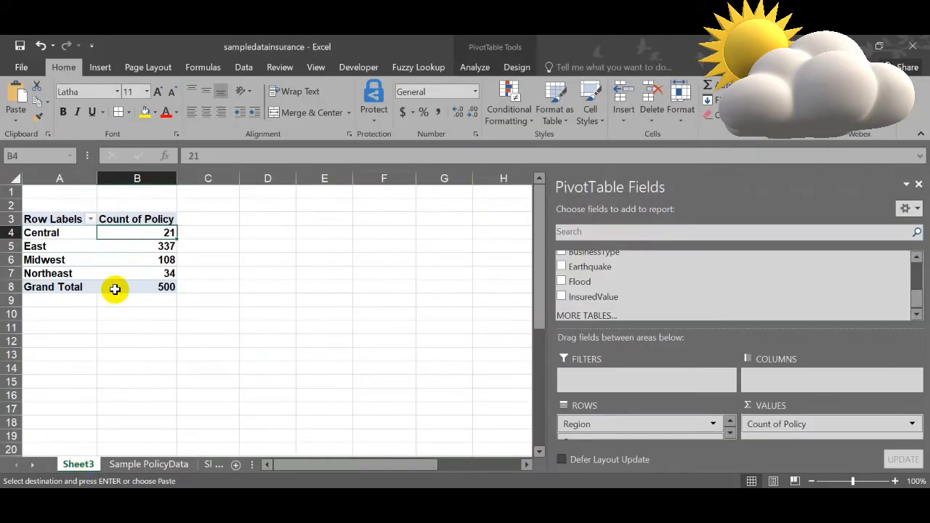
click(93, 249)
drag(712, 482, 649, 421)
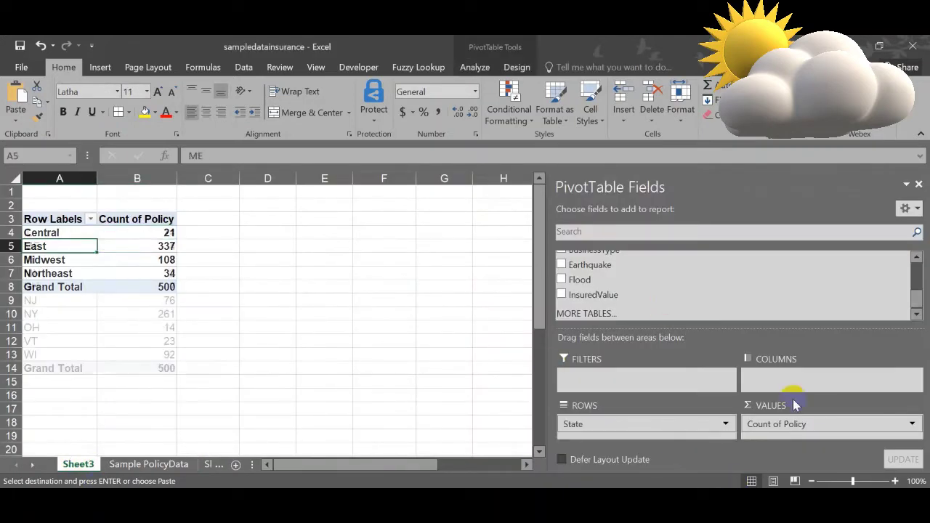
drag(753, 284, 736, 326)
drag(600, 425, 696, 437)
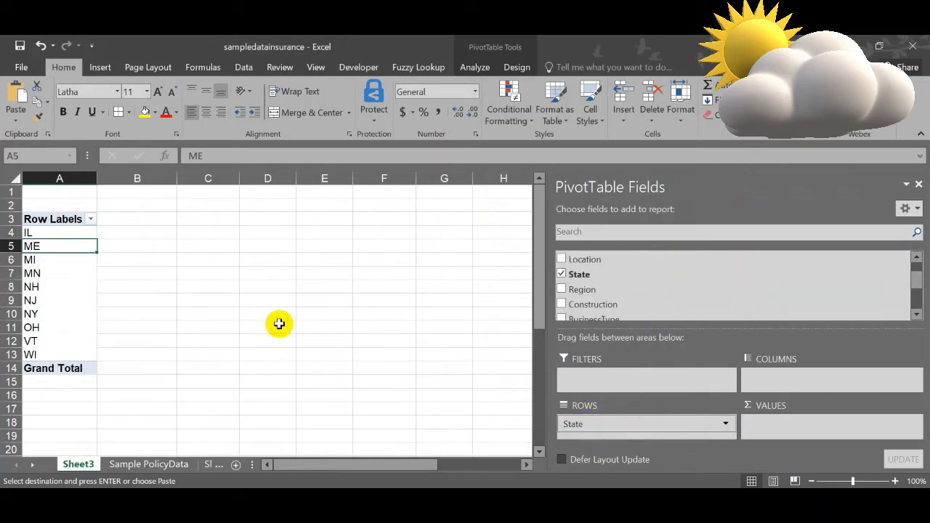
drag(44, 234, 43, 349)
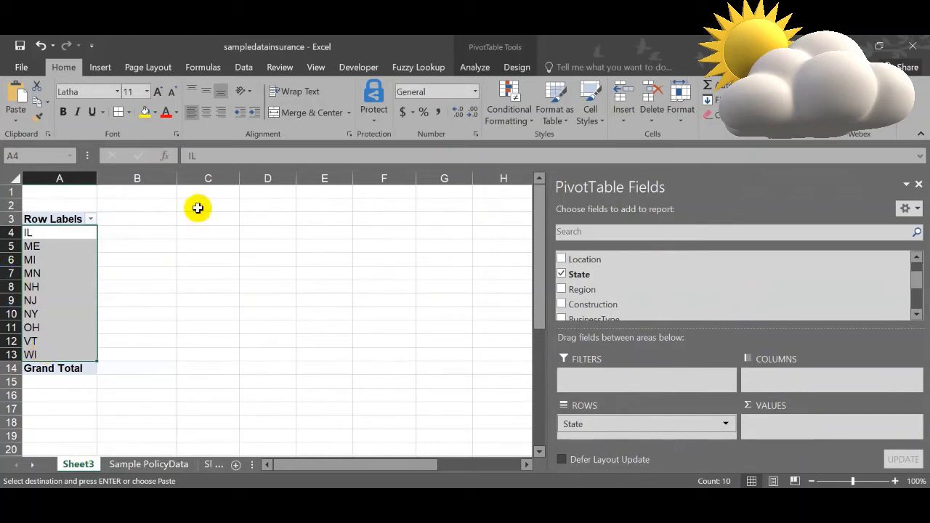
- Check the pivot's current data source, then confirm the last policy row on Sample PolicyData
click(479, 40)
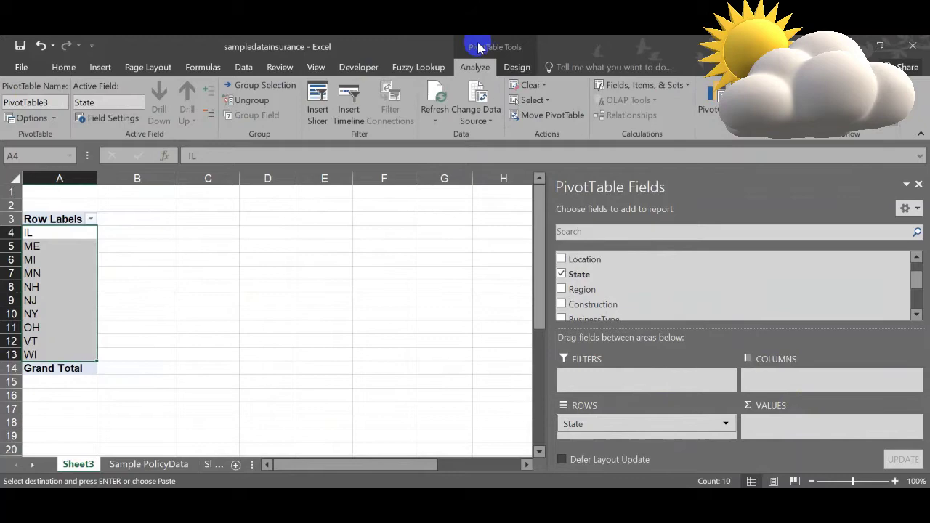
click(474, 105)
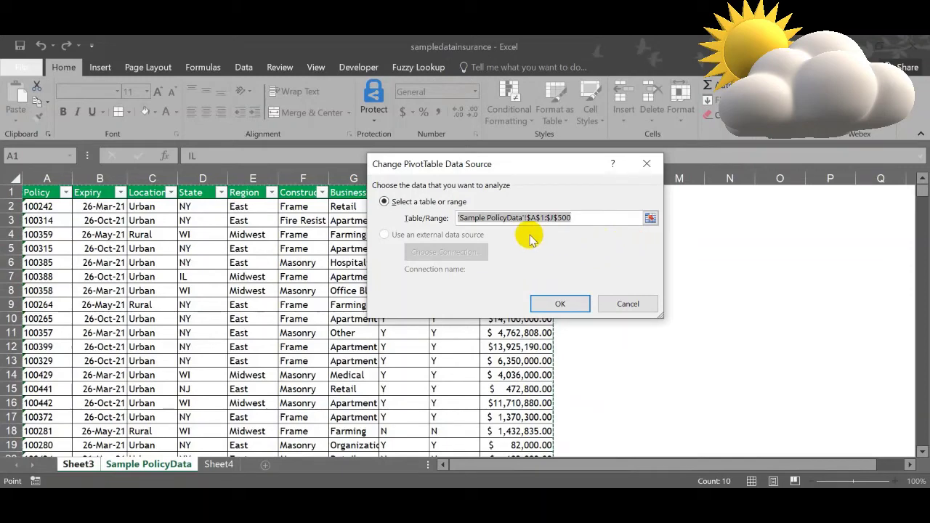
key(Escape)
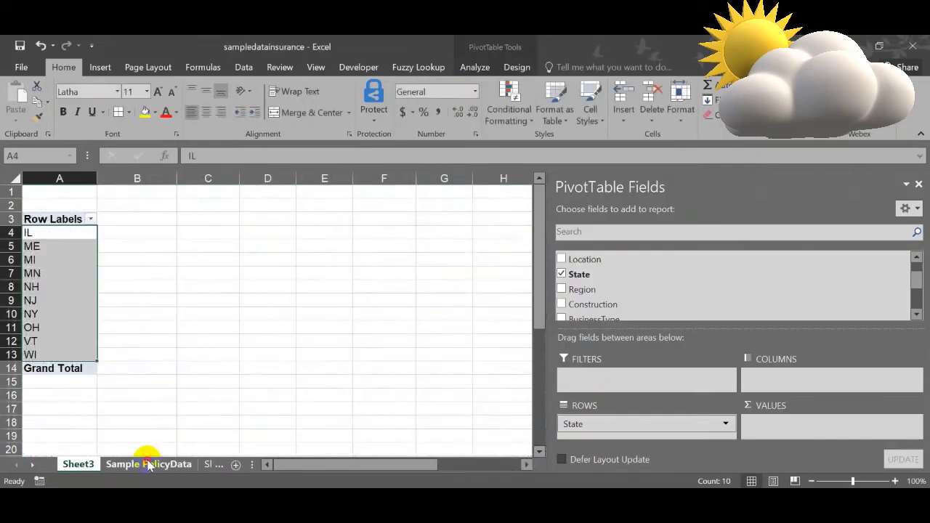
click(146, 462)
click(36, 374)
key(ctrl+Down)
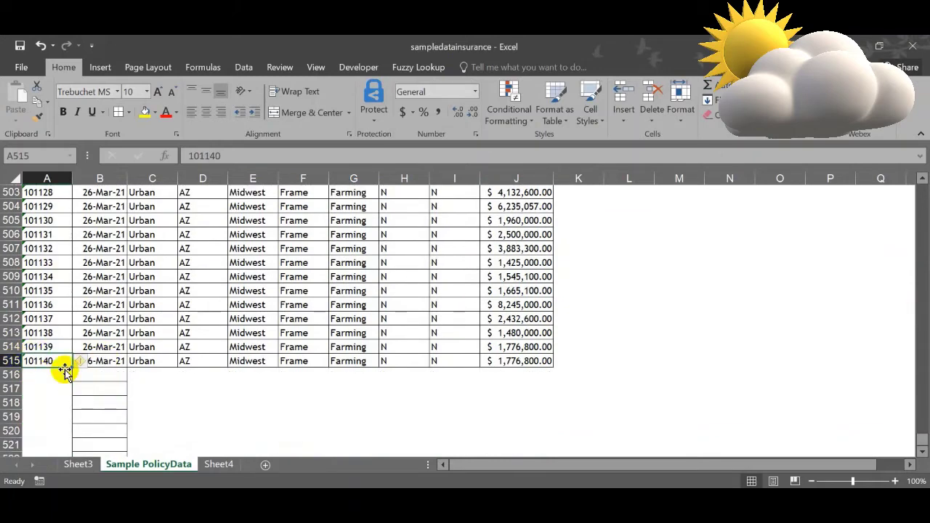
- Change the pivot's data source to 'Sample PolicyData'!$A$1:$J$515
click(88, 466)
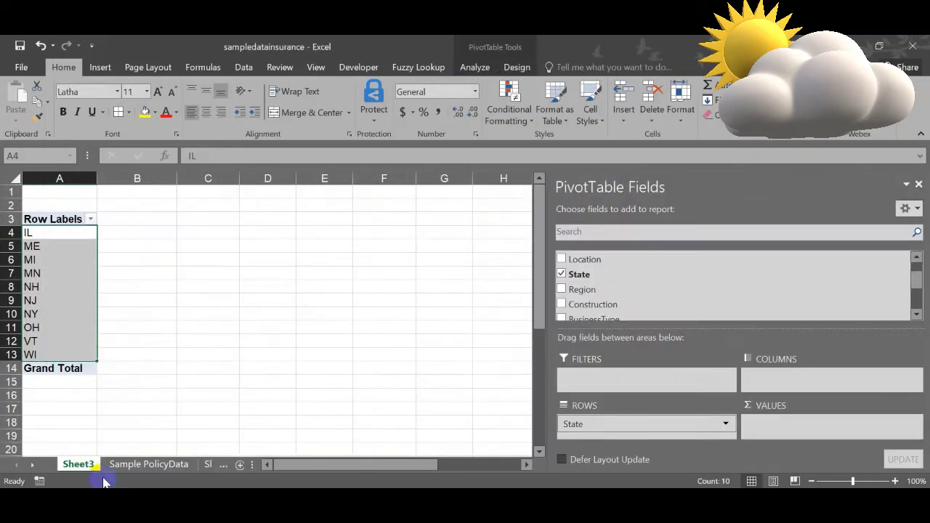
click(59, 313)
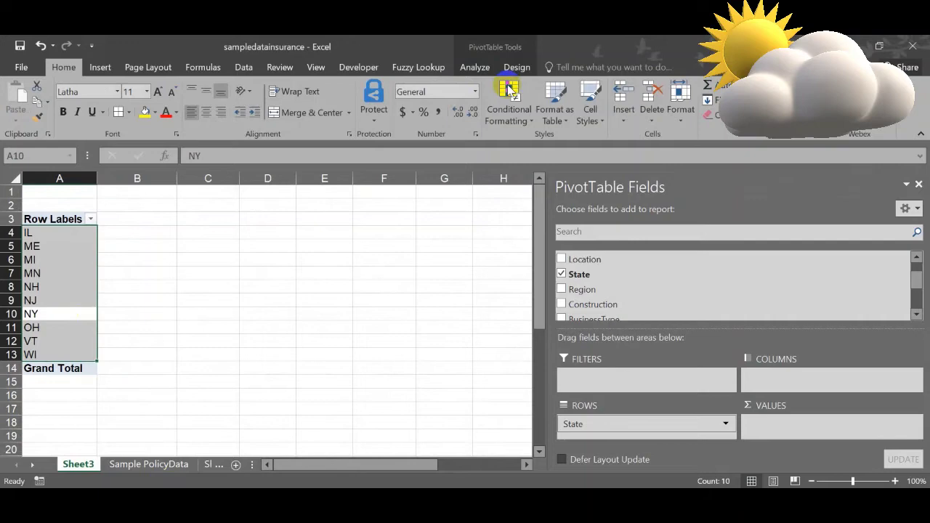
click(475, 67)
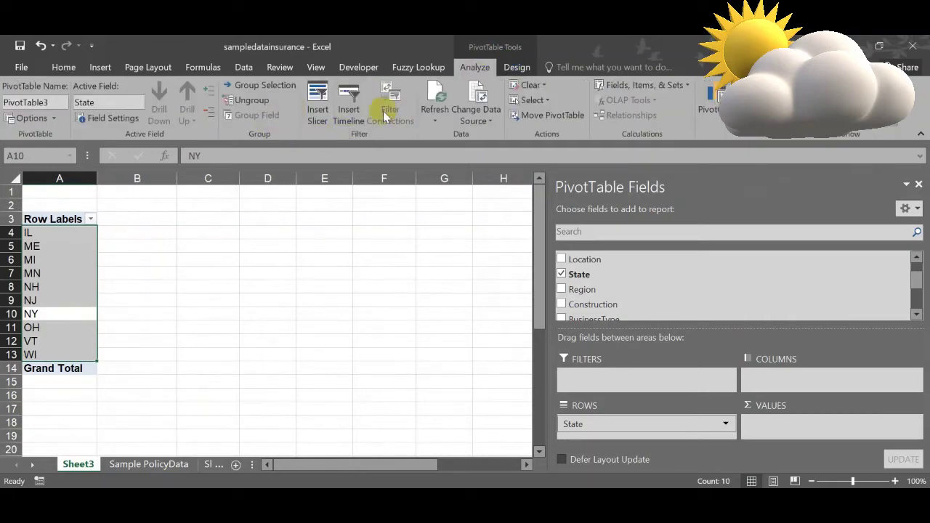
click(478, 98)
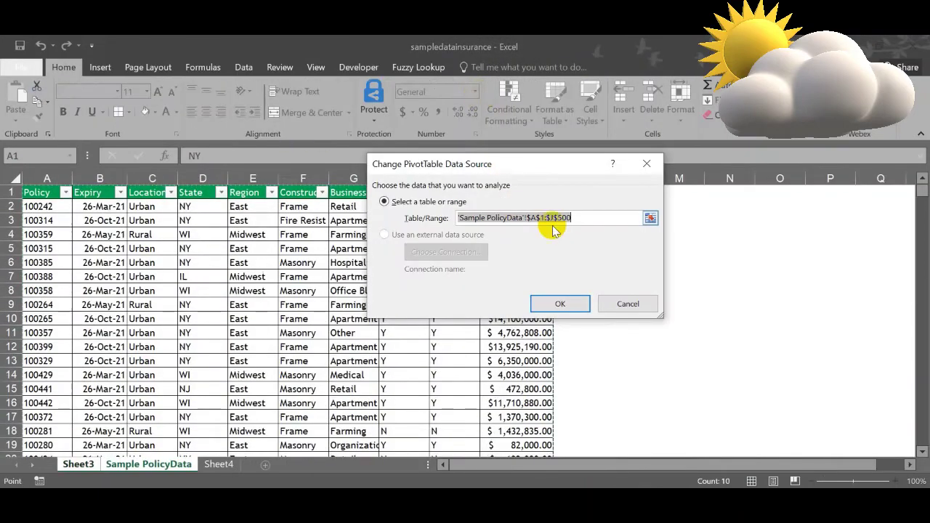
click(559, 218)
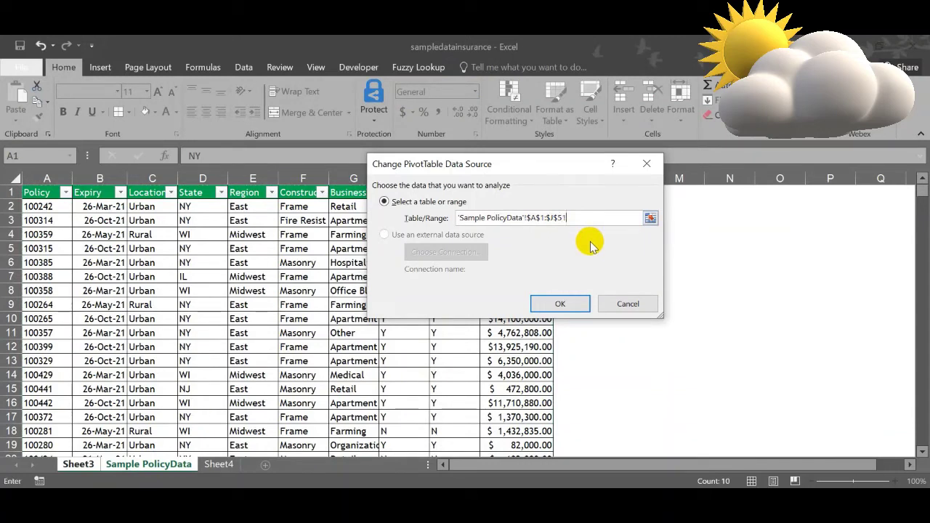
click(563, 306)
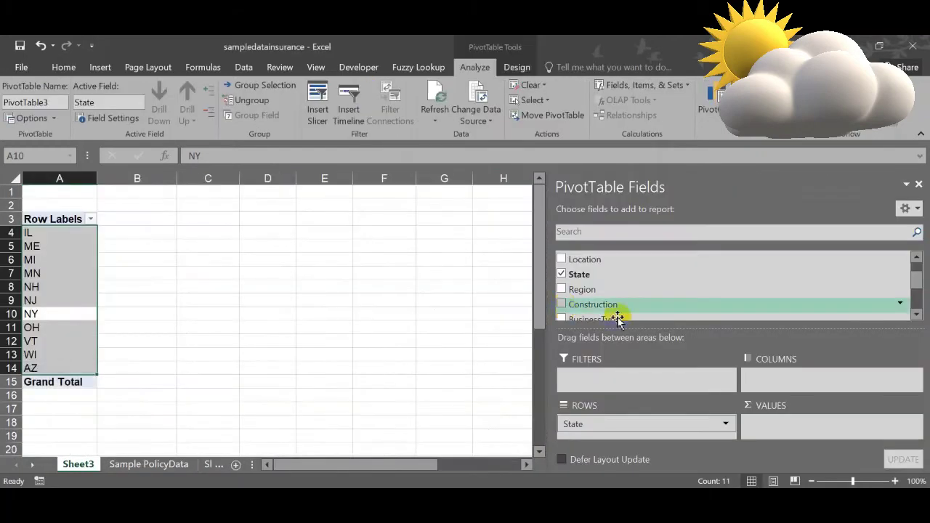
- Put Construction in the pivot's Columns and nest BusinessType under State in Rows
click(33, 368)
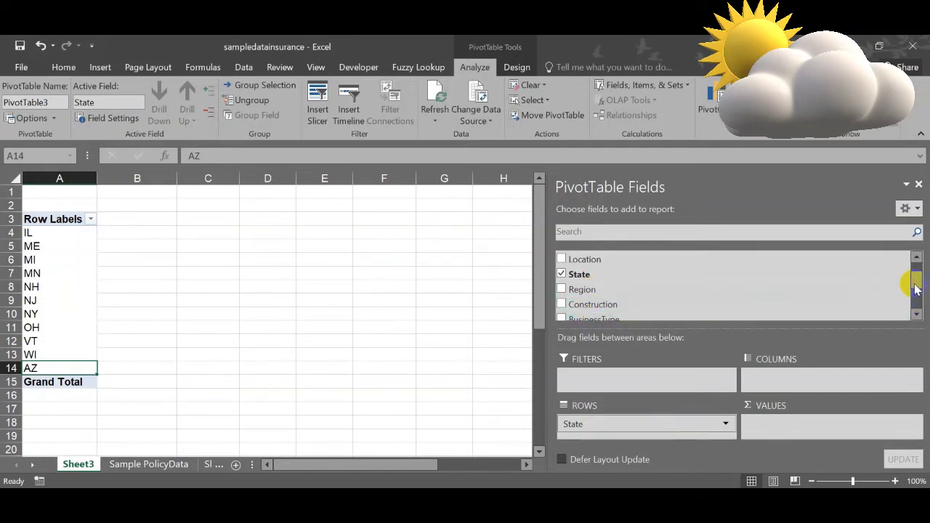
mouse_move(913, 284)
mouse_down()
mouse_move(915, 272)
mouse_move(910, 297)
mouse_up()
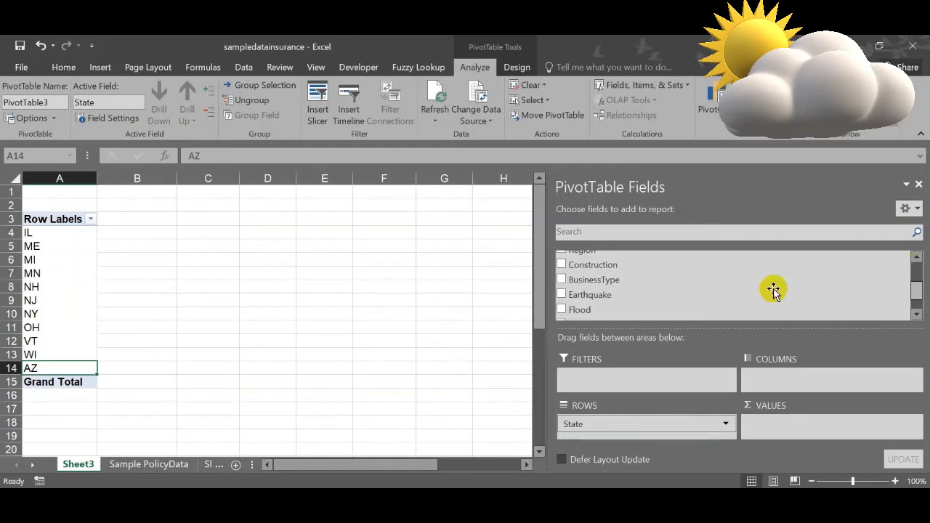
drag(581, 269, 778, 378)
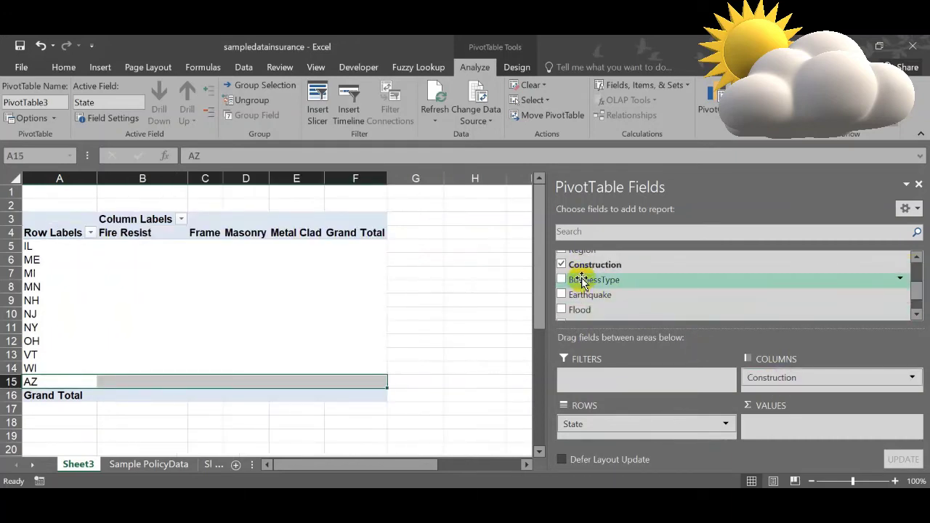
drag(596, 281, 652, 429)
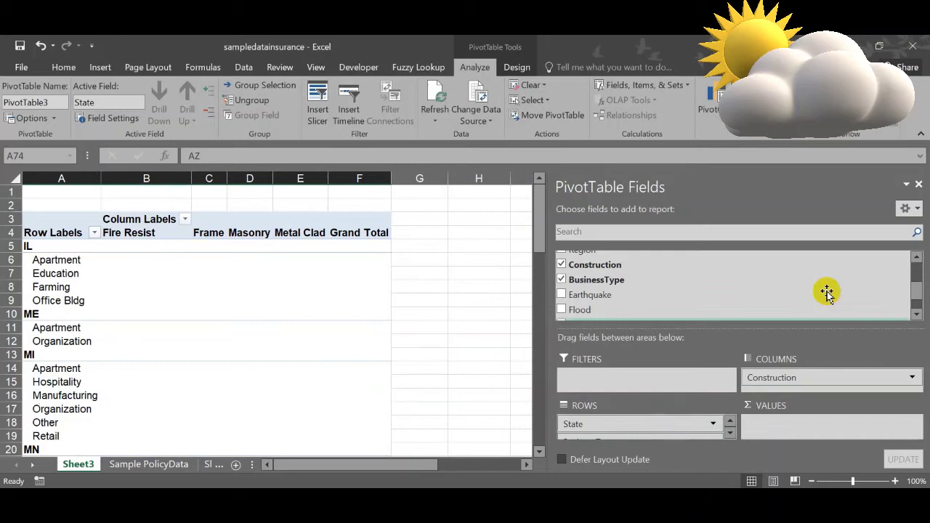
drag(913, 290, 913, 306)
- Add Sum of InsuredValue to the pivot's Values and close the PivotTable Fields pane
drag(590, 295, 802, 424)
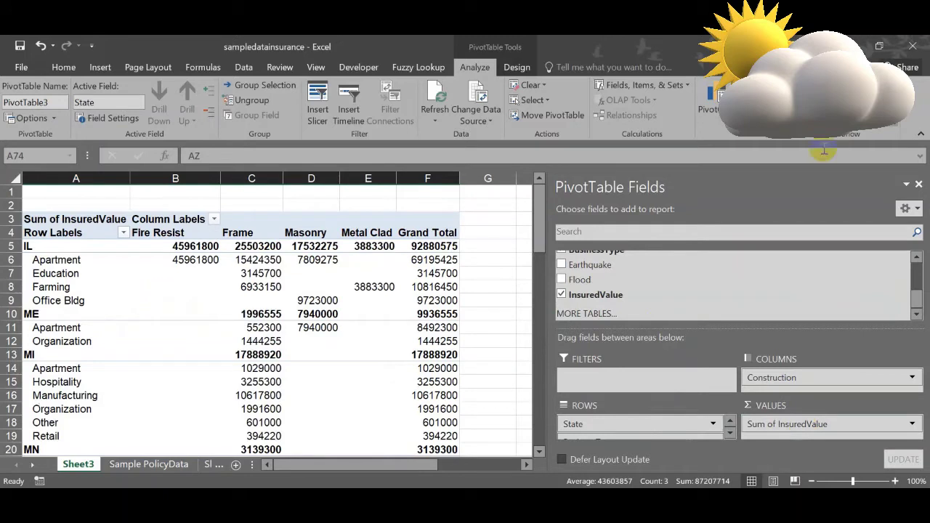
click(918, 183)
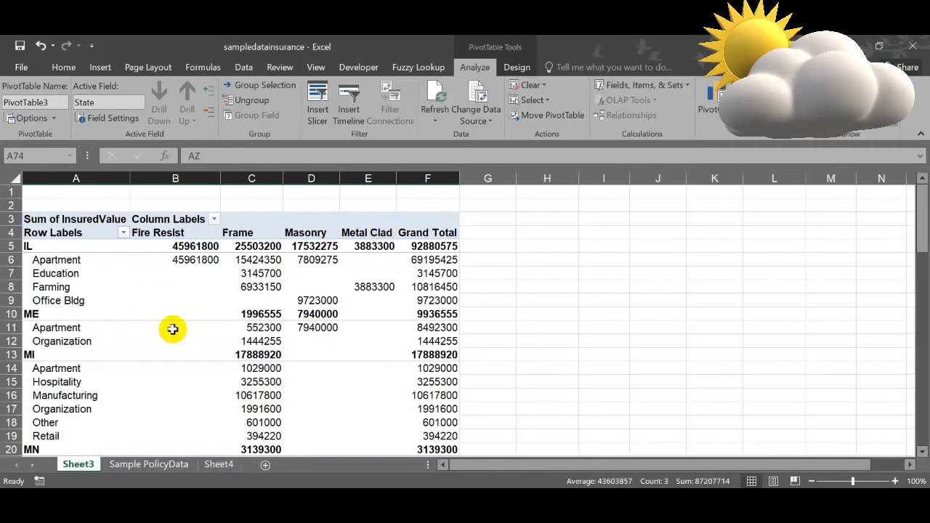
click(41, 260)
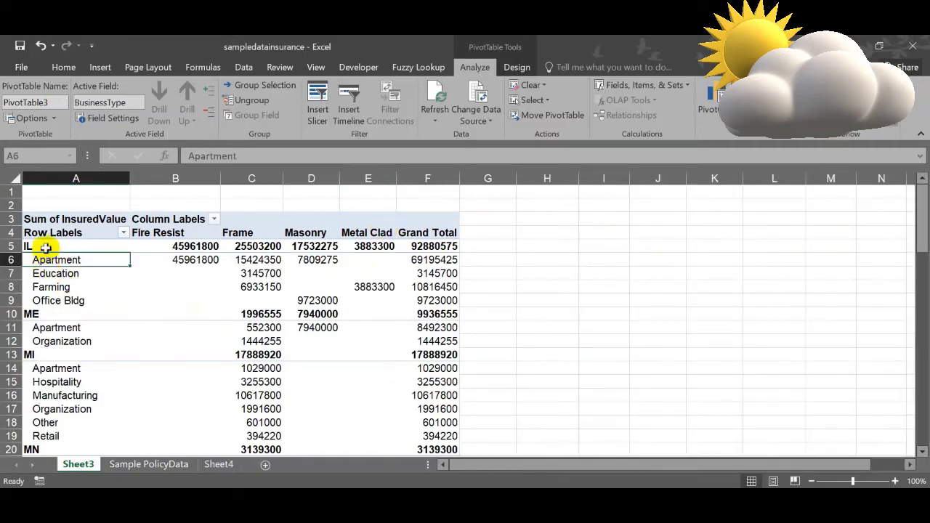
- Inspect the IL totals, such as Apartment under Fire Resist at 45961800
drag(45, 248, 83, 298)
click(182, 259)
click(353, 260)
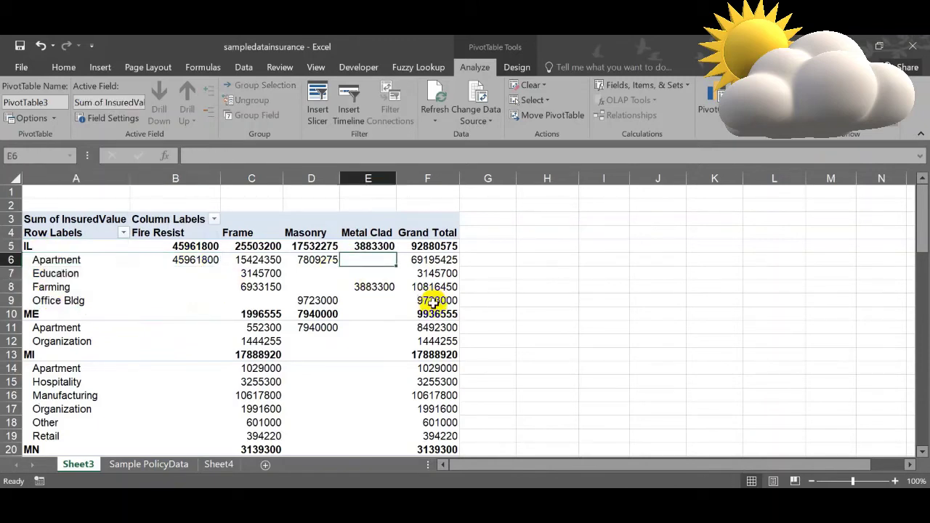
click(432, 301)
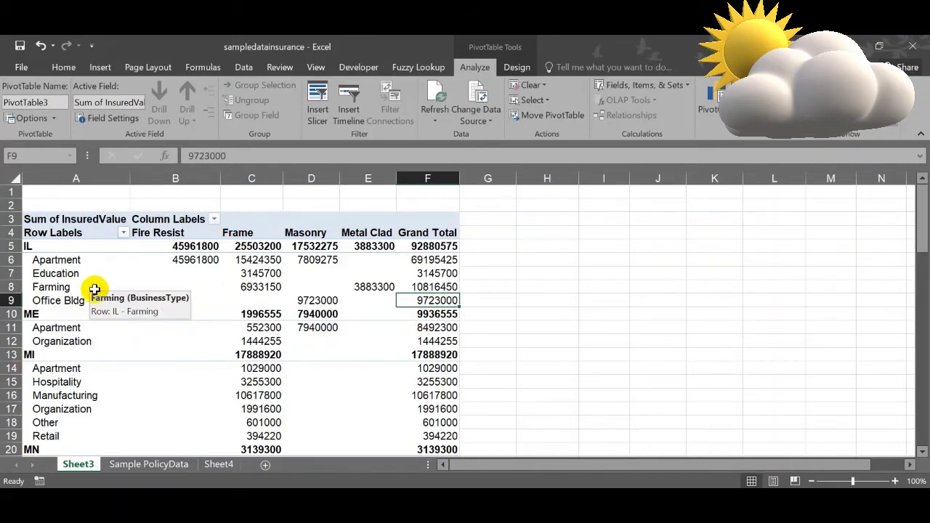
scroll(95, 287, down, 16)
scroll(93, 342, up, 16)
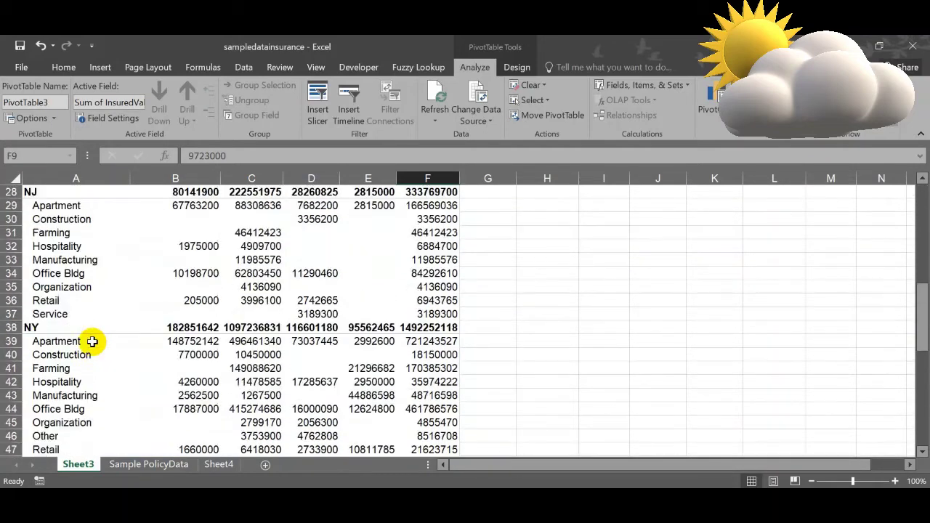
click(64, 274)
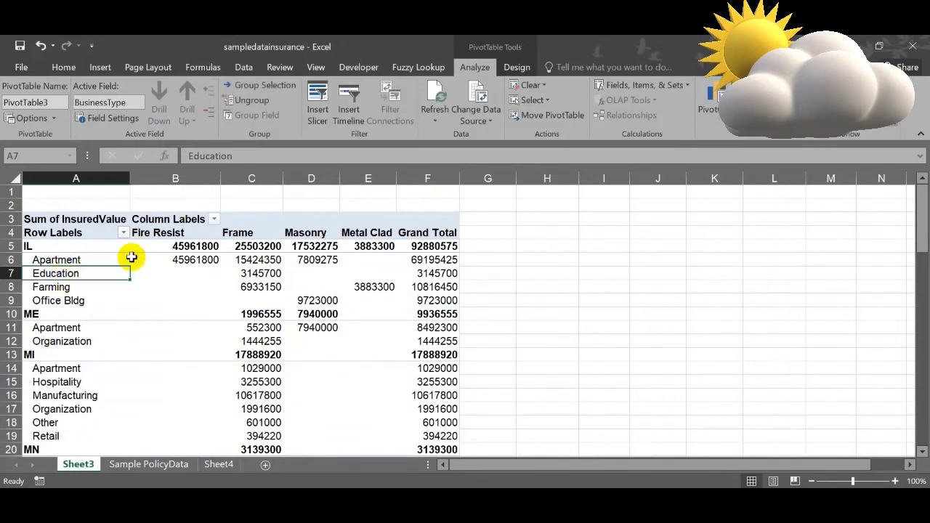
mouse_move(132, 257)
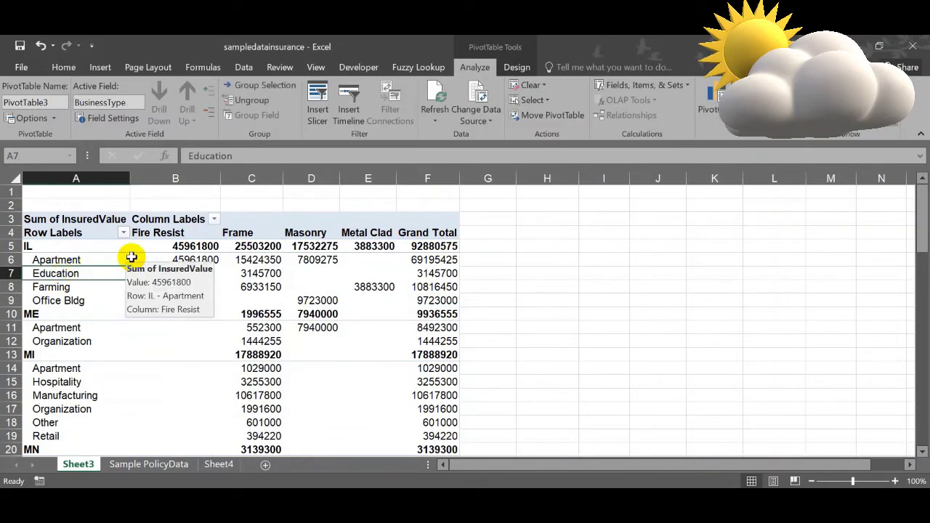
- Insert slicers for State, Construction and InsuredValue, leaving Region unchecked
click(320, 94)
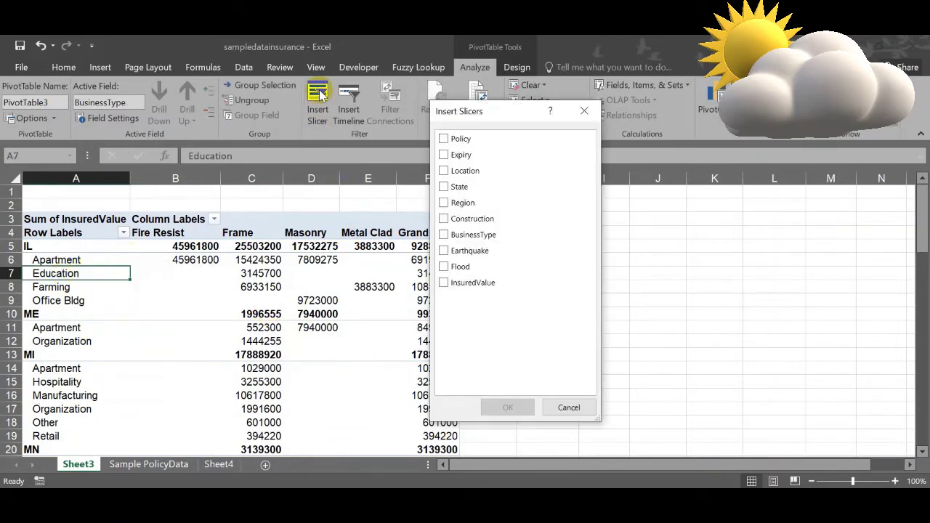
drag(494, 111, 651, 112)
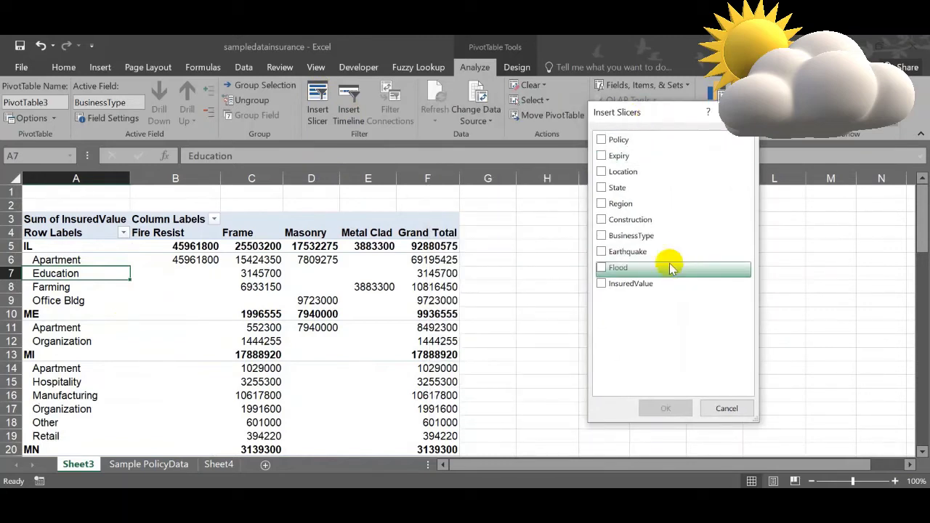
click(601, 188)
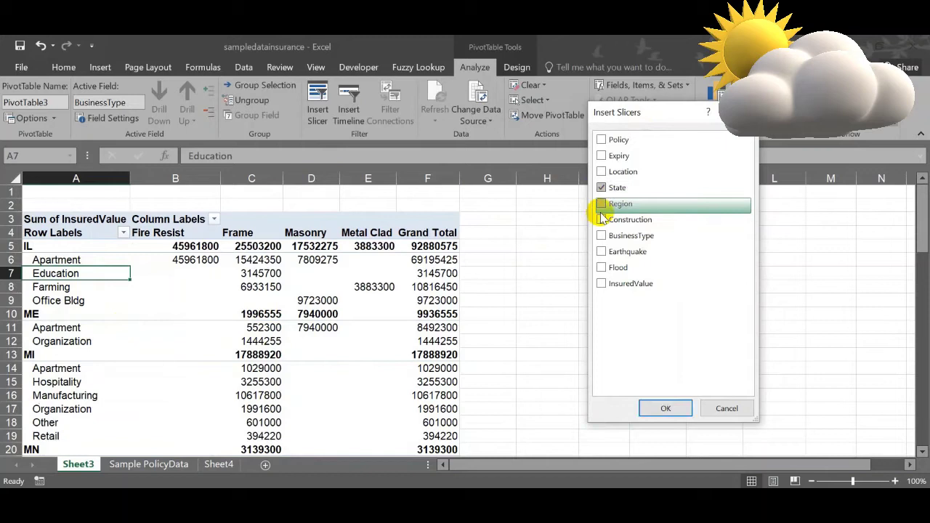
click(601, 204)
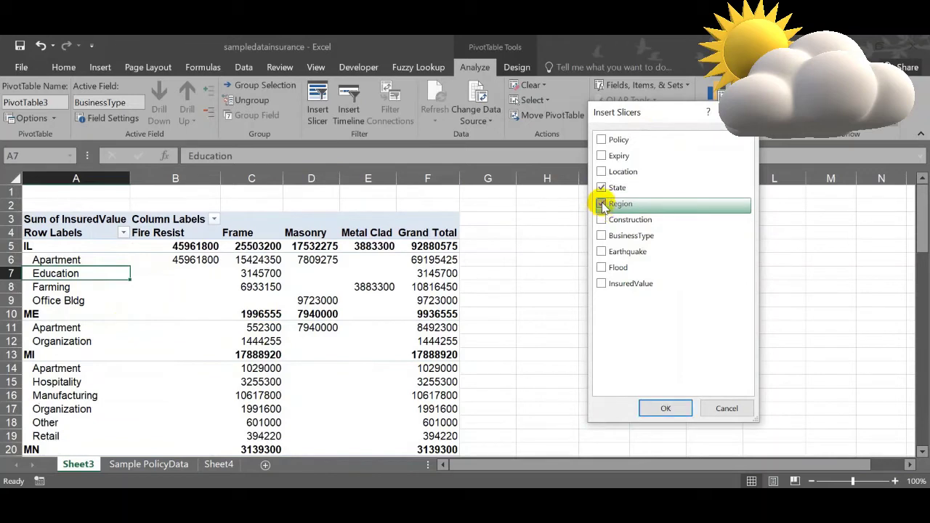
click(602, 284)
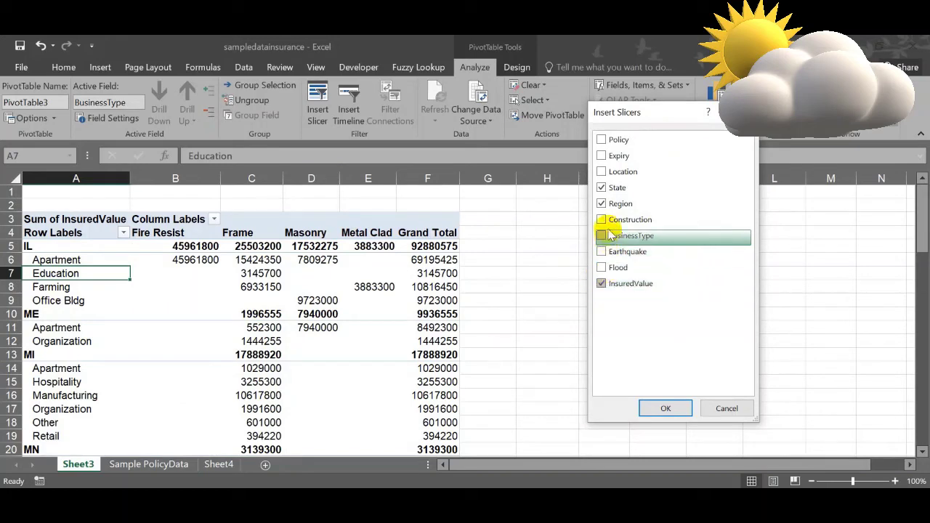
click(601, 203)
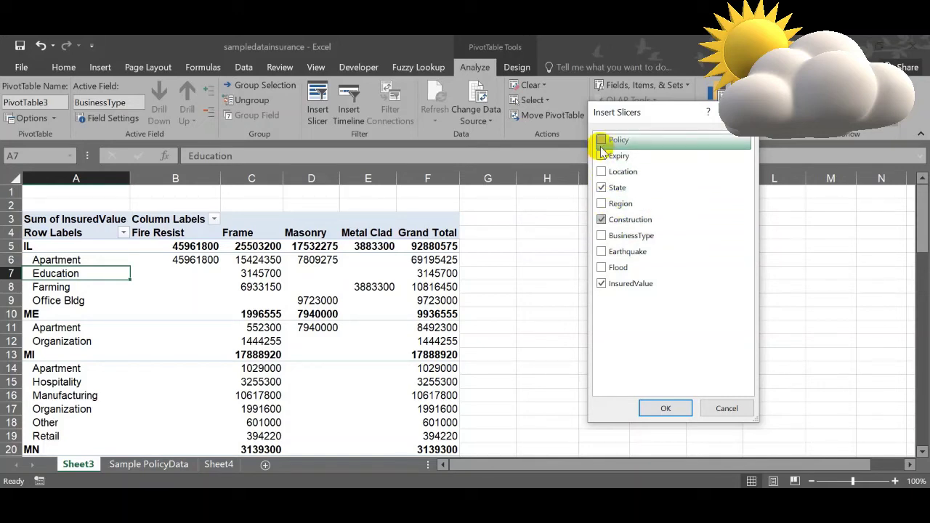
click(666, 407)
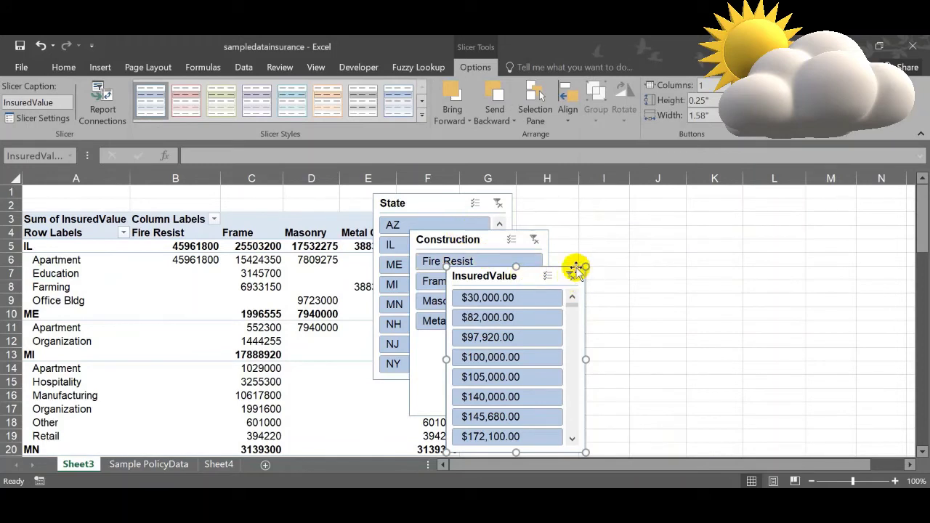
- Delete the InsuredValue slicer and move the State and Construction slicers right of the pivot, columns I–N
key(Delete)
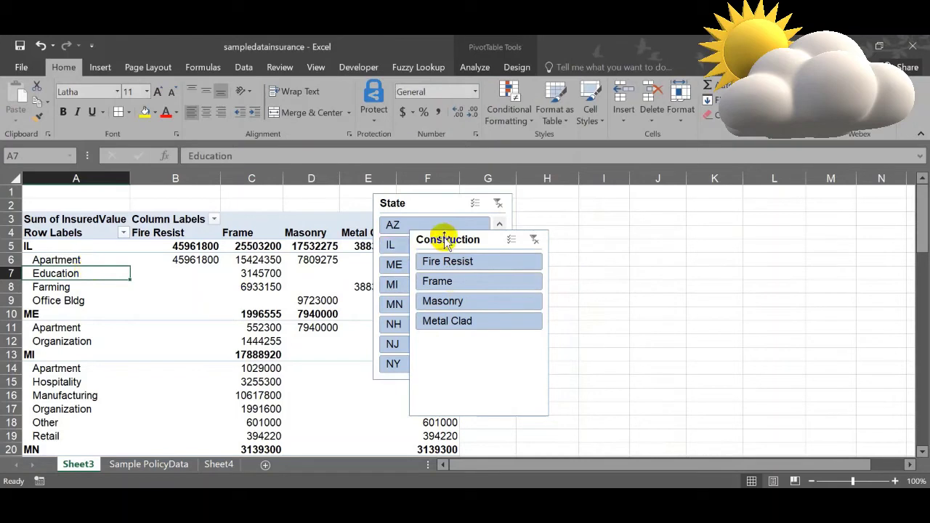
drag(444, 233, 767, 201)
drag(443, 206, 649, 204)
click(469, 42)
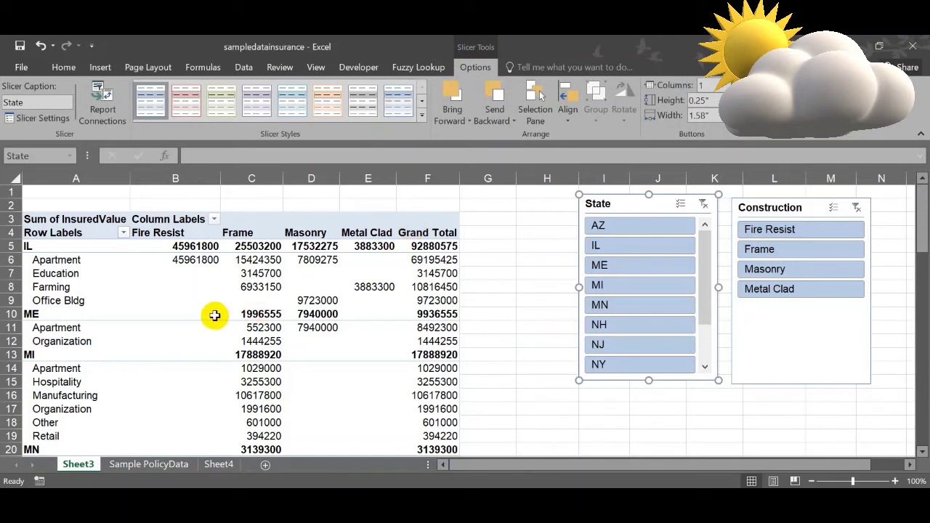
click(187, 302)
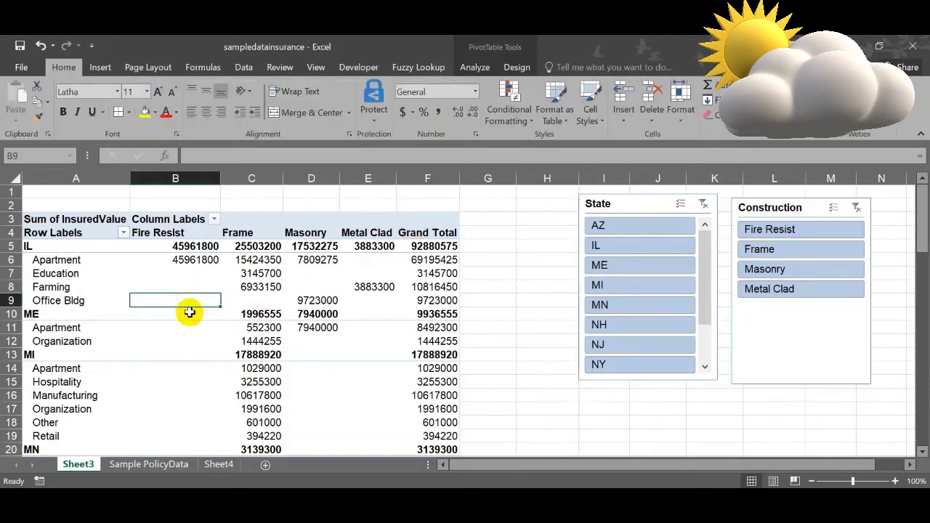
- Insert an Expiry slicer for the pivot table
click(476, 67)
click(313, 105)
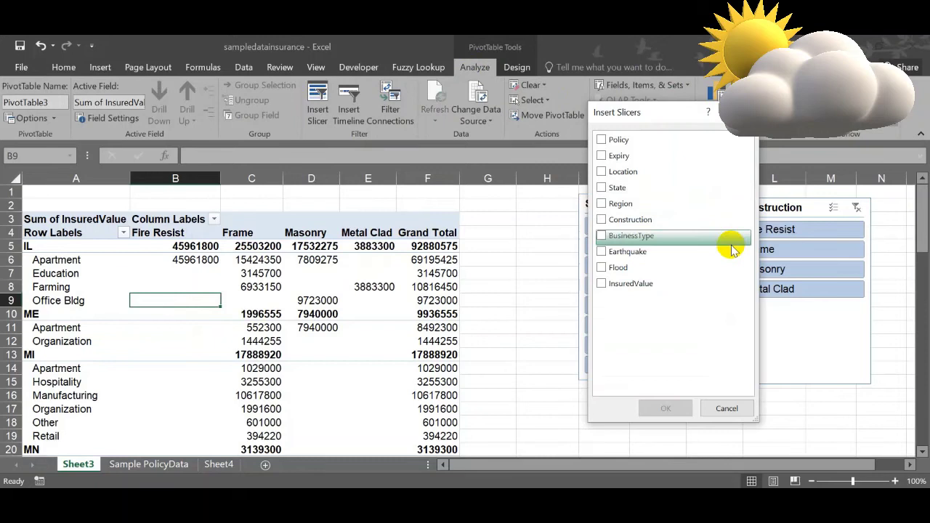
drag(629, 116, 539, 128)
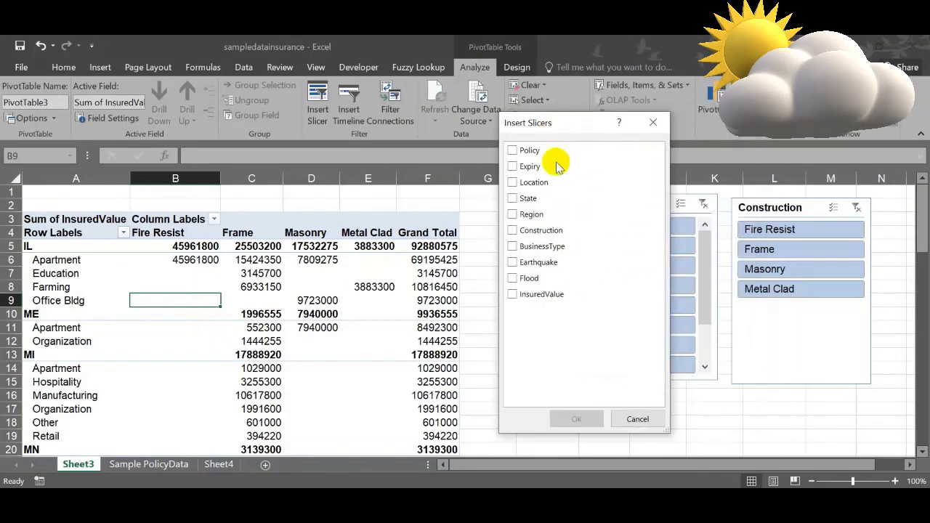
click(513, 168)
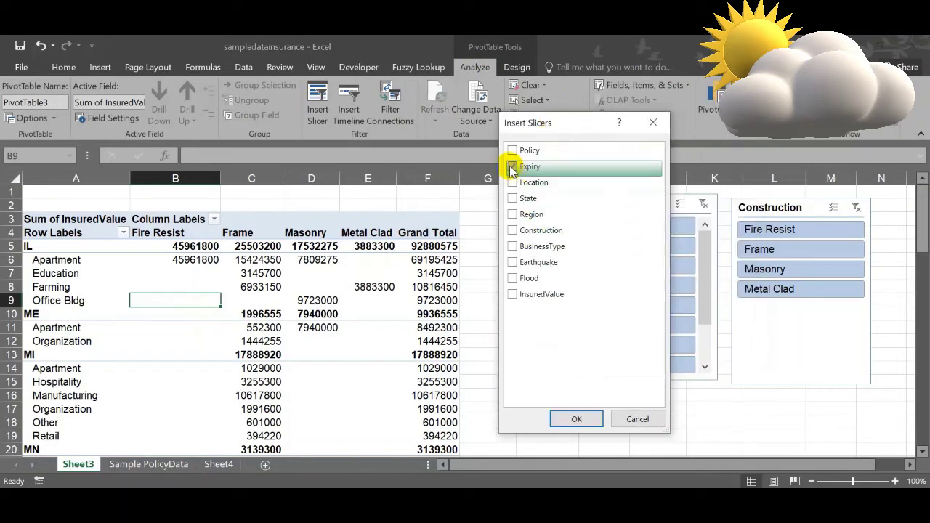
click(574, 418)
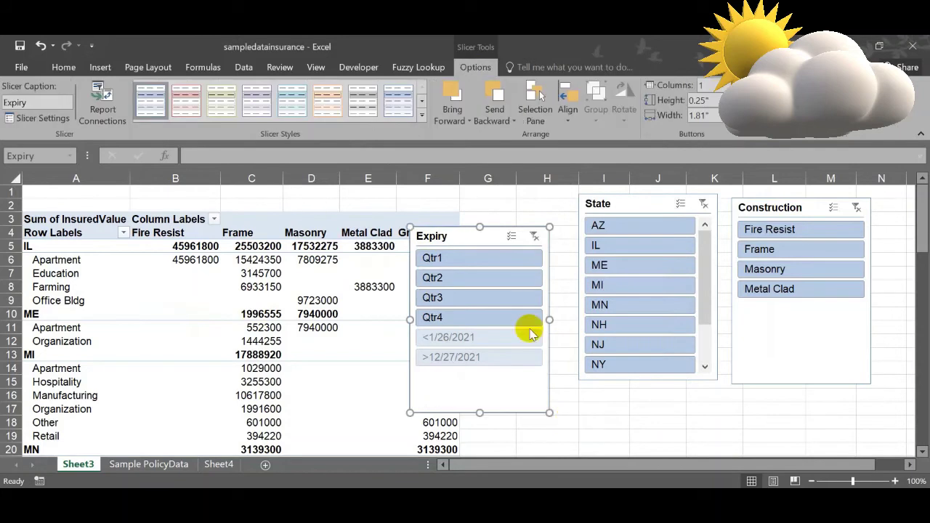
- Line up the Expiry, State and Construction slicers in one row across columns G–N
drag(493, 227, 530, 192)
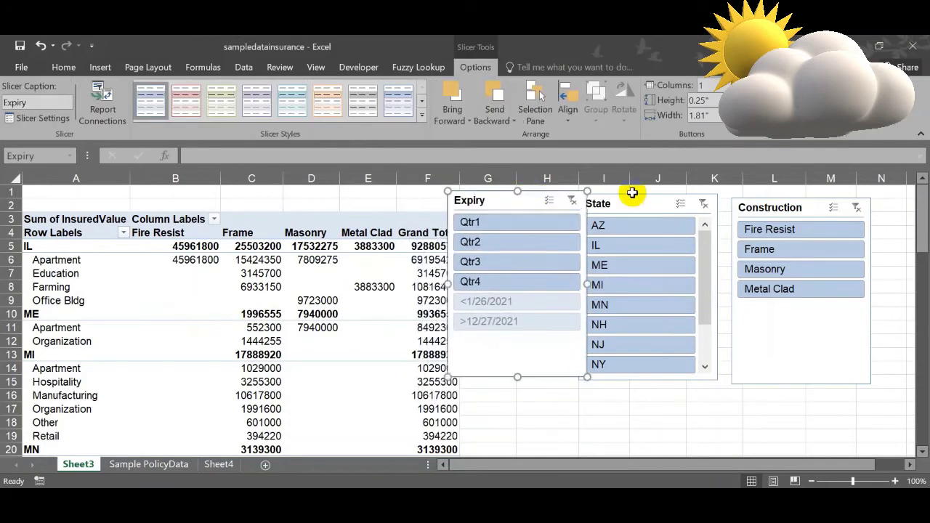
drag(802, 203, 836, 196)
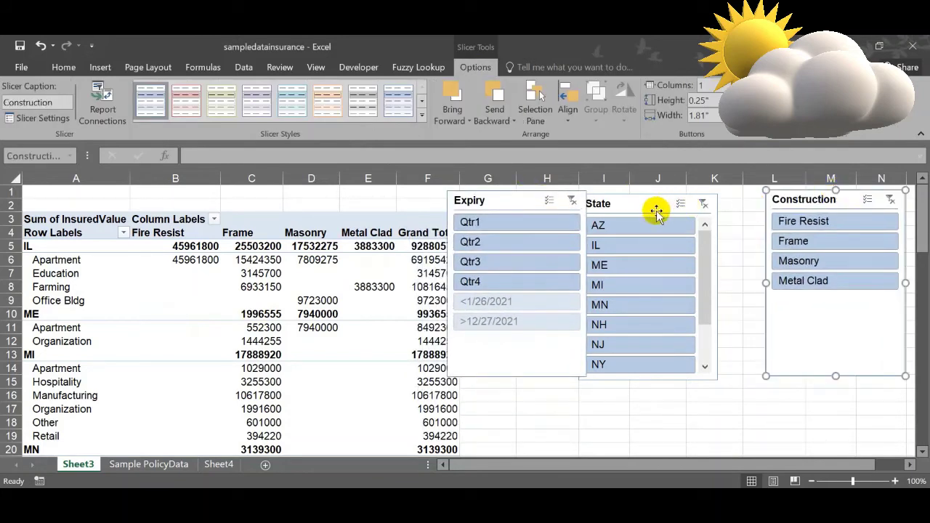
drag(650, 204, 702, 193)
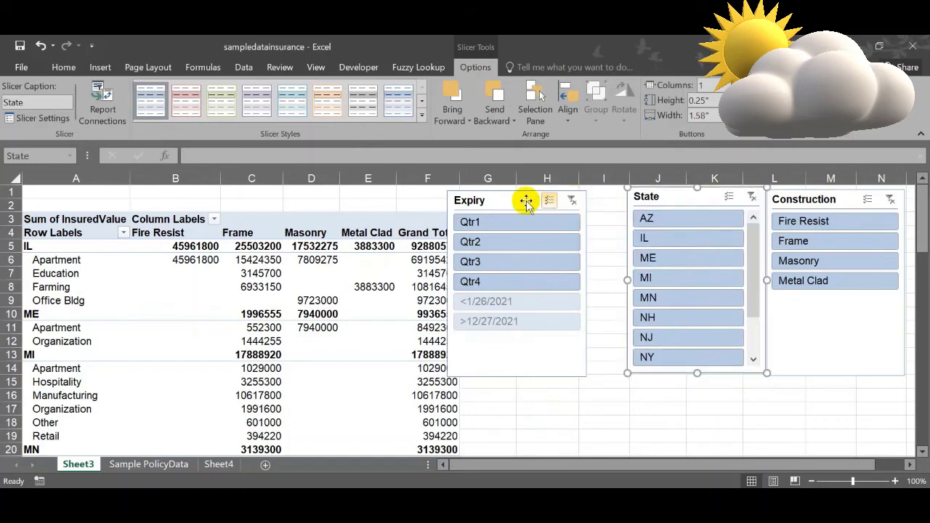
drag(527, 200, 547, 201)
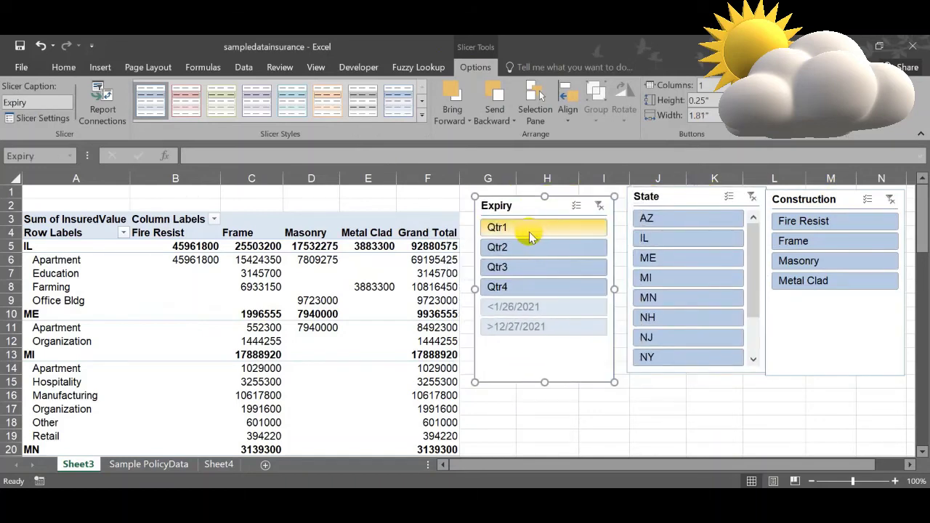
- Filter the pivot to Qtr1 expiries and state IL using the slicers
click(527, 231)
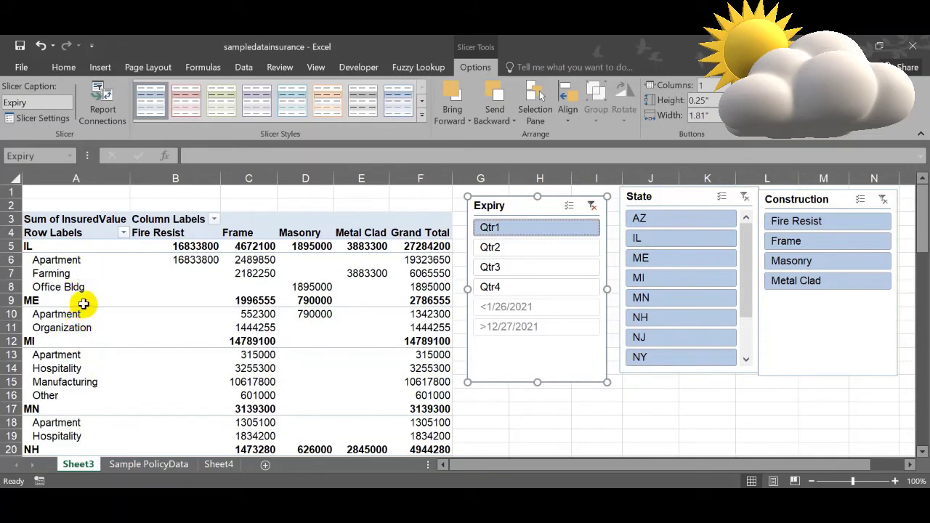
click(656, 240)
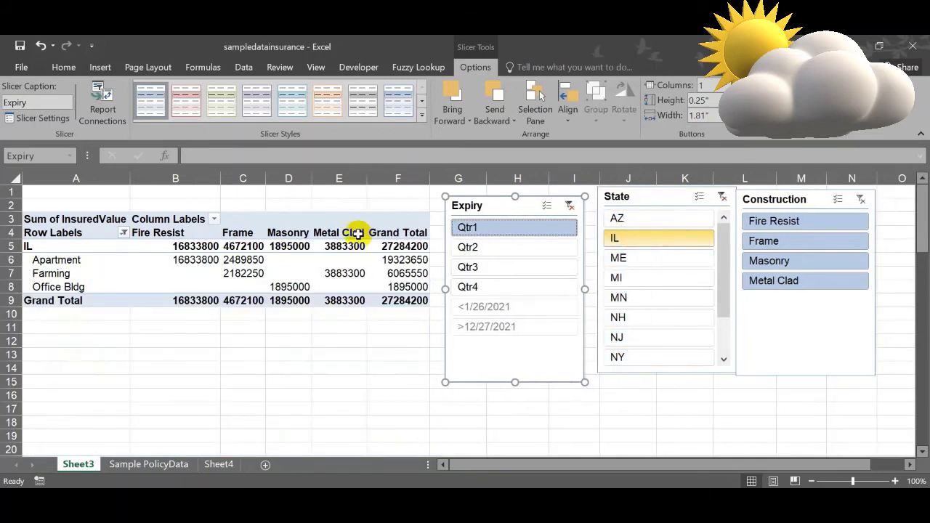
drag(533, 194, 532, 193)
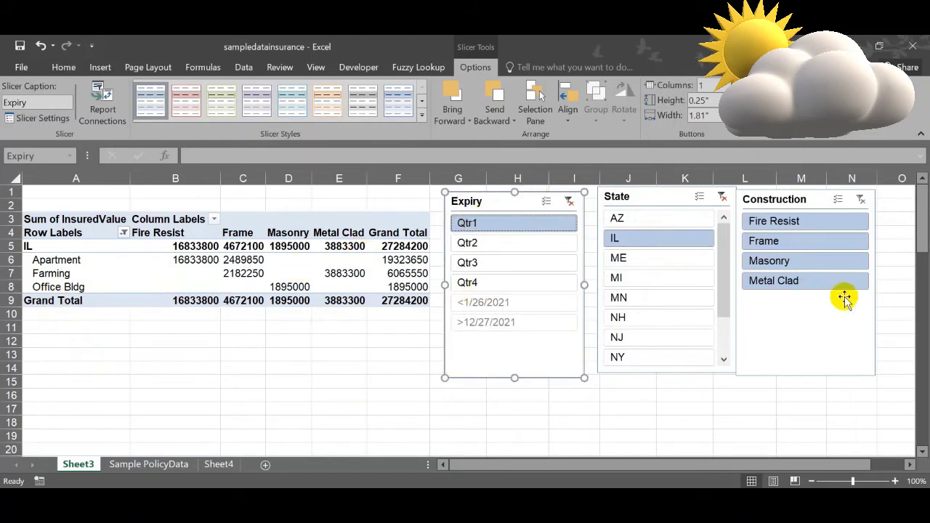
- Select Fire Resist plus Frame construction and add ME to the states, totalling 23502455
click(784, 224)
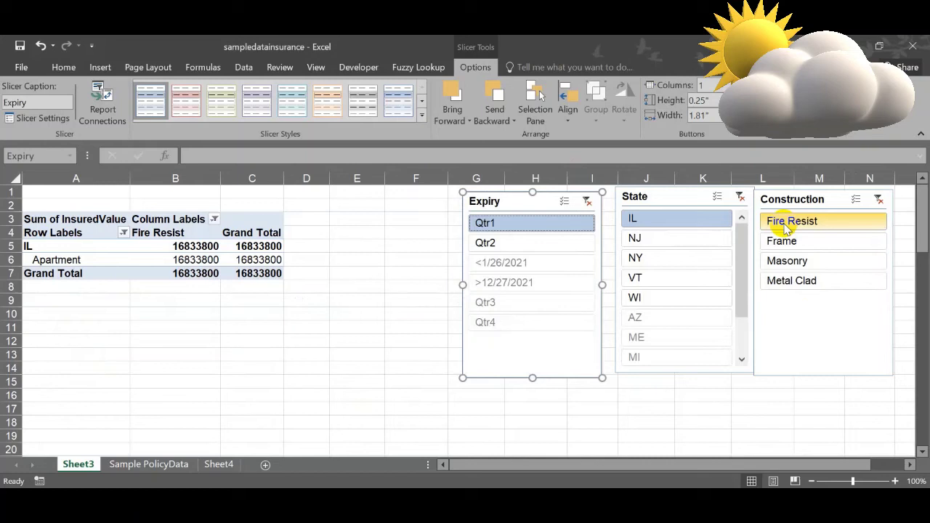
click(803, 241)
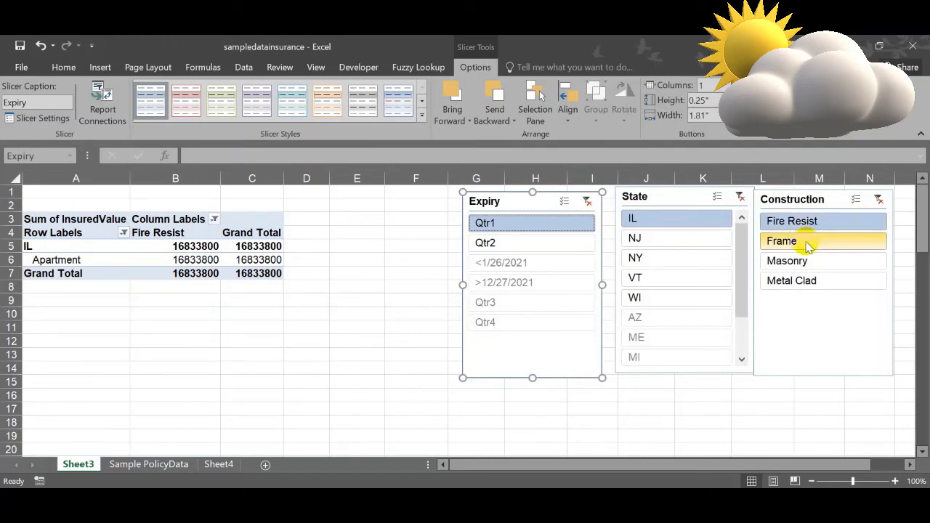
click(801, 229)
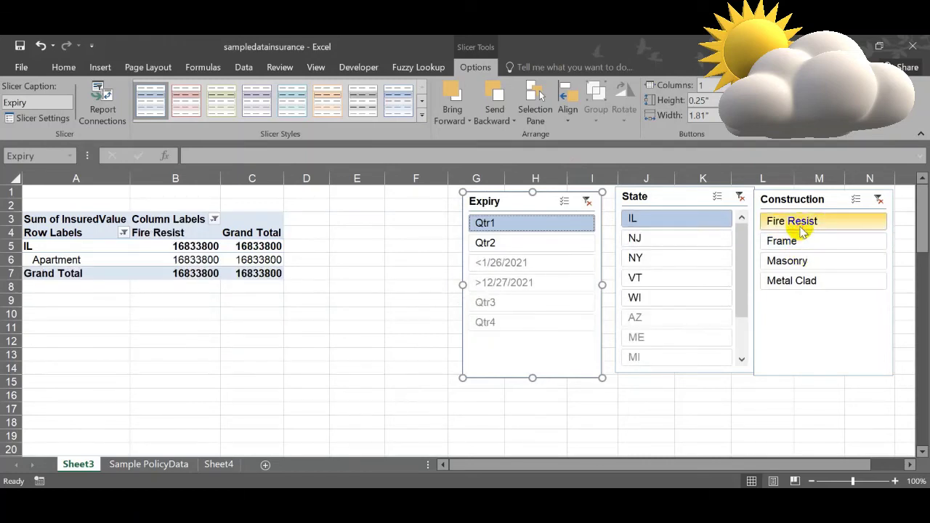
ctrl+click(794, 241)
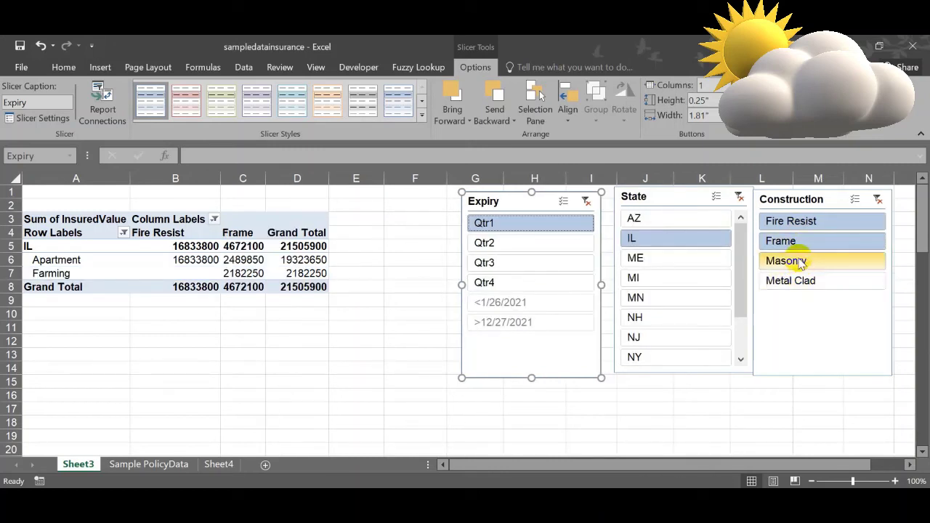
ctrl+click(653, 263)
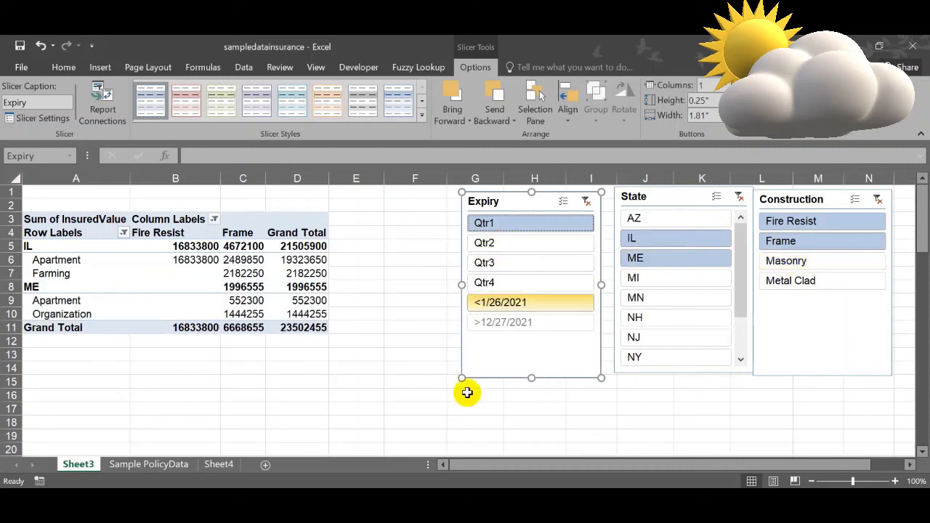